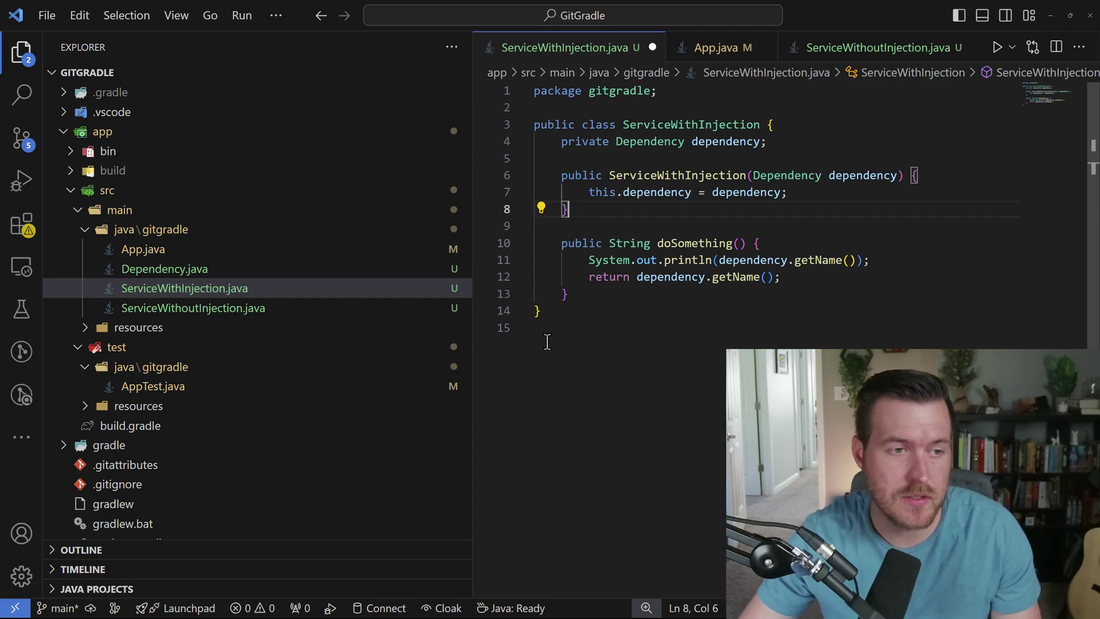
Show the Source Control view from the Activity Bar to list the repository's branches
click(22, 142)
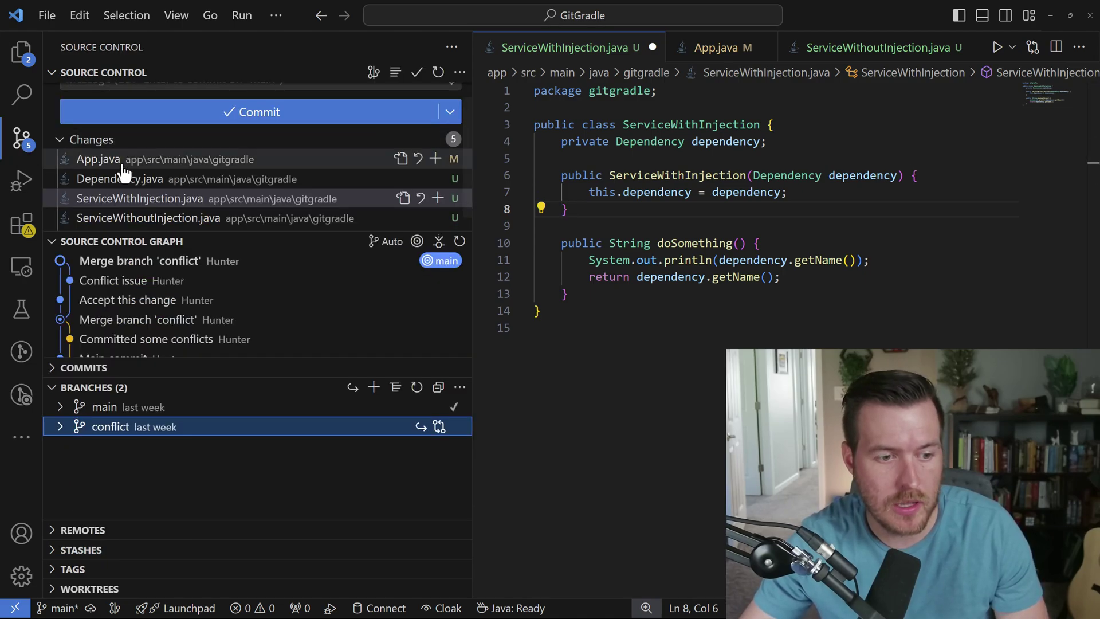
Bring up the 'conflict' branch's context menu, then dismiss it without running any action
right_click(200, 430)
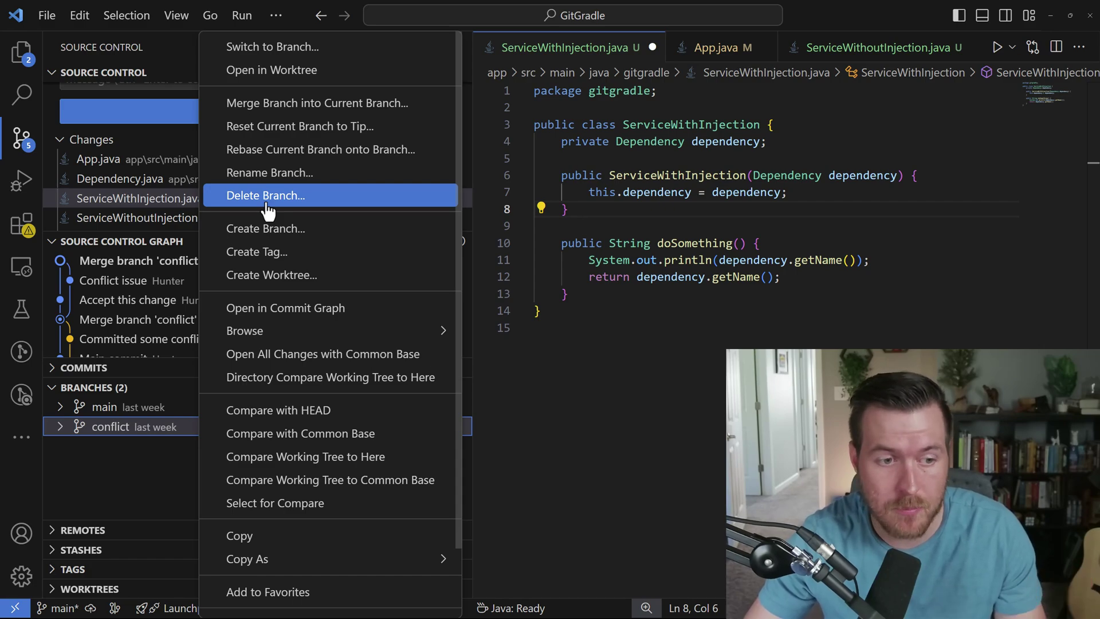
click(141, 460)
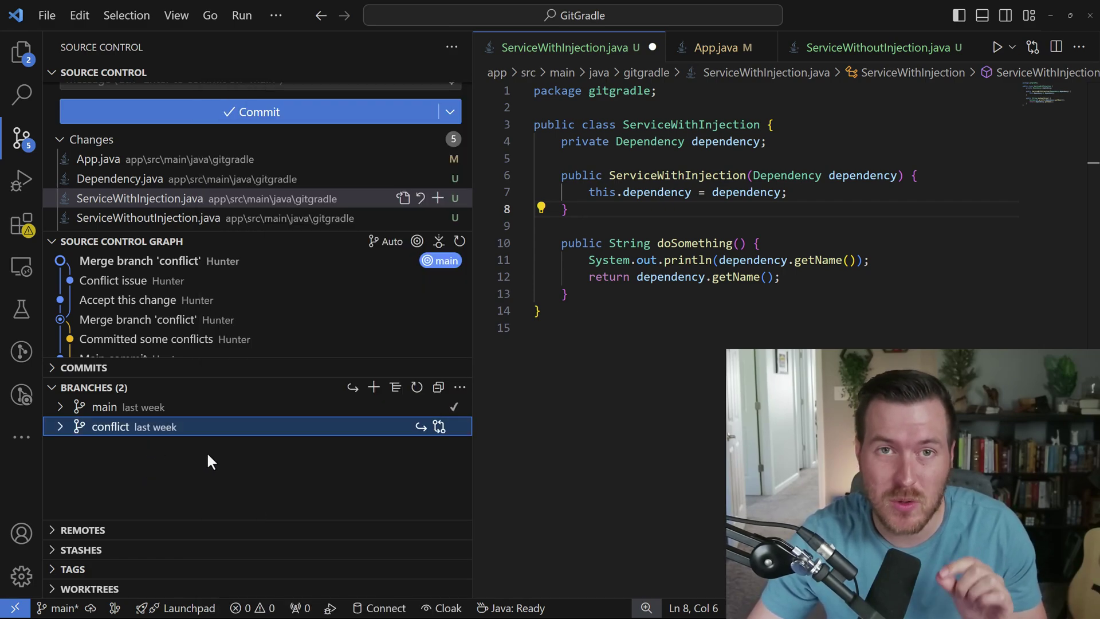
right_click(206, 408)
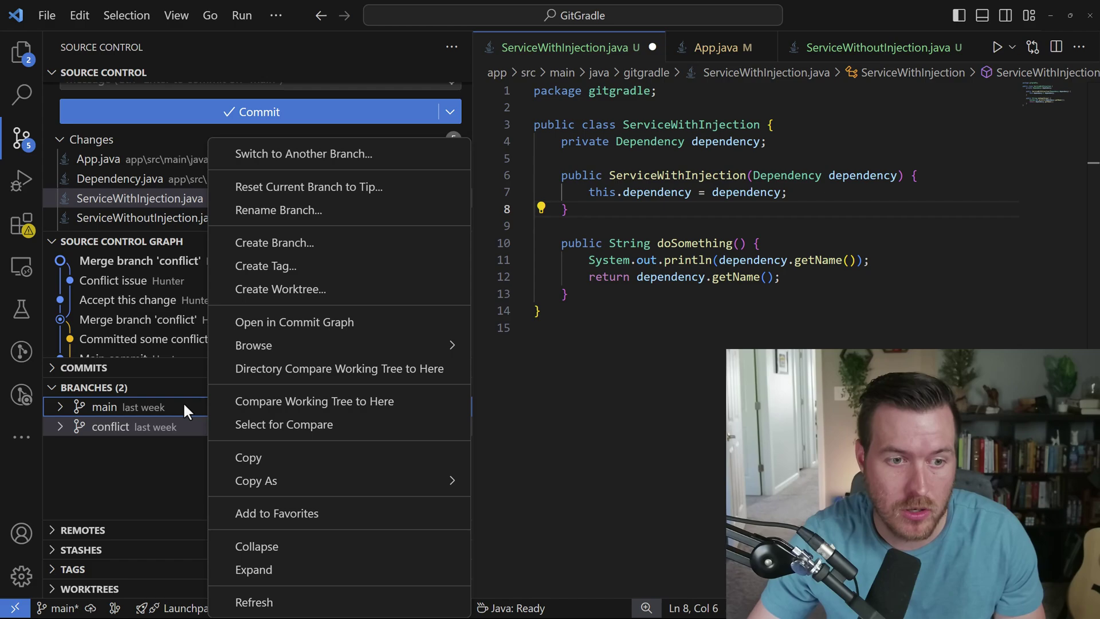
click(183, 402)
click(197, 407)
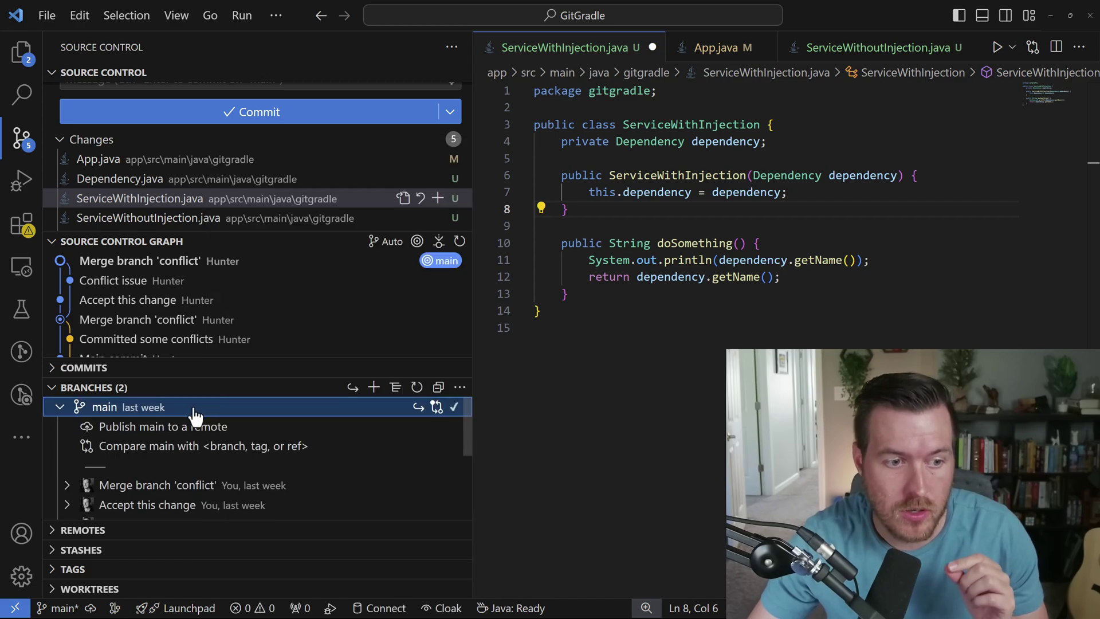
right_click(233, 407)
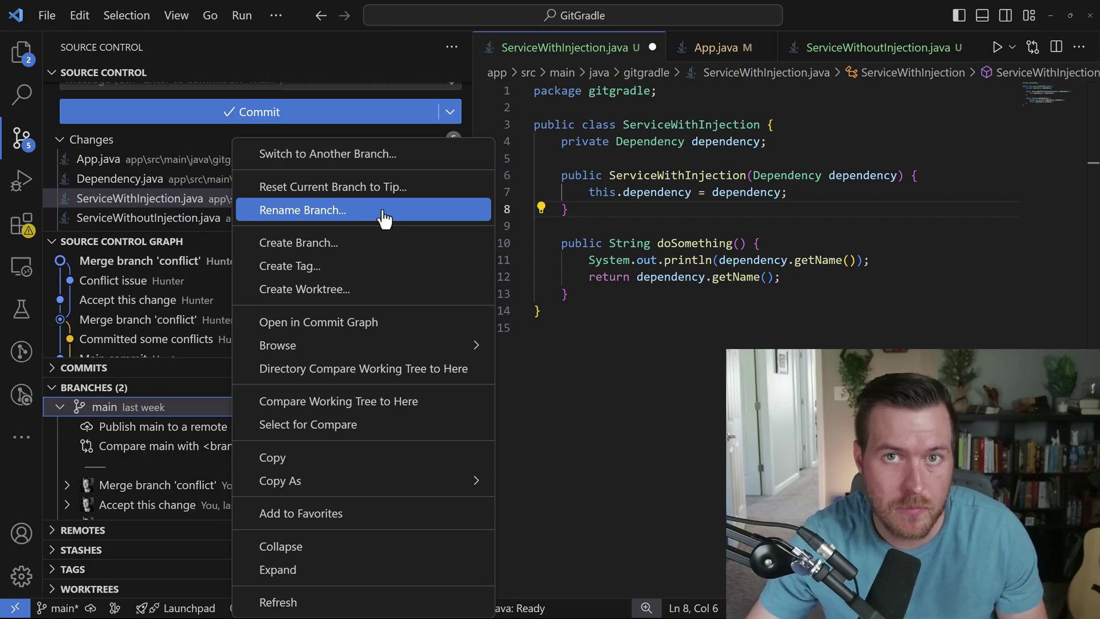
click(187, 406)
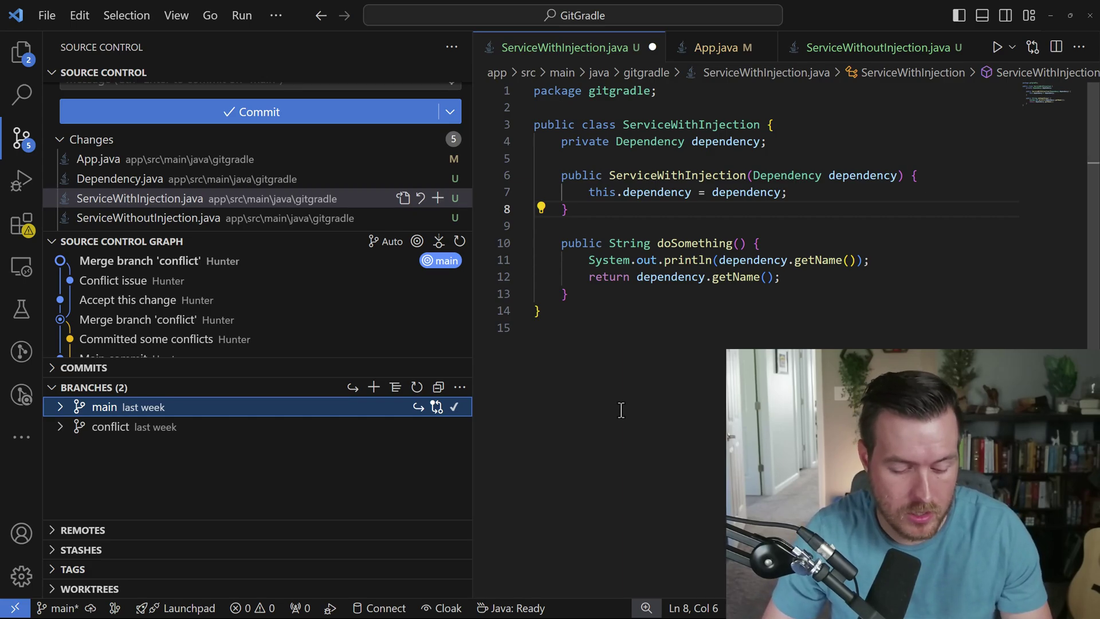
Run Git: Delete Branch... from the command palette, then close the picker offering 'conflict'
key(ctrl+shift+p)
text(de)
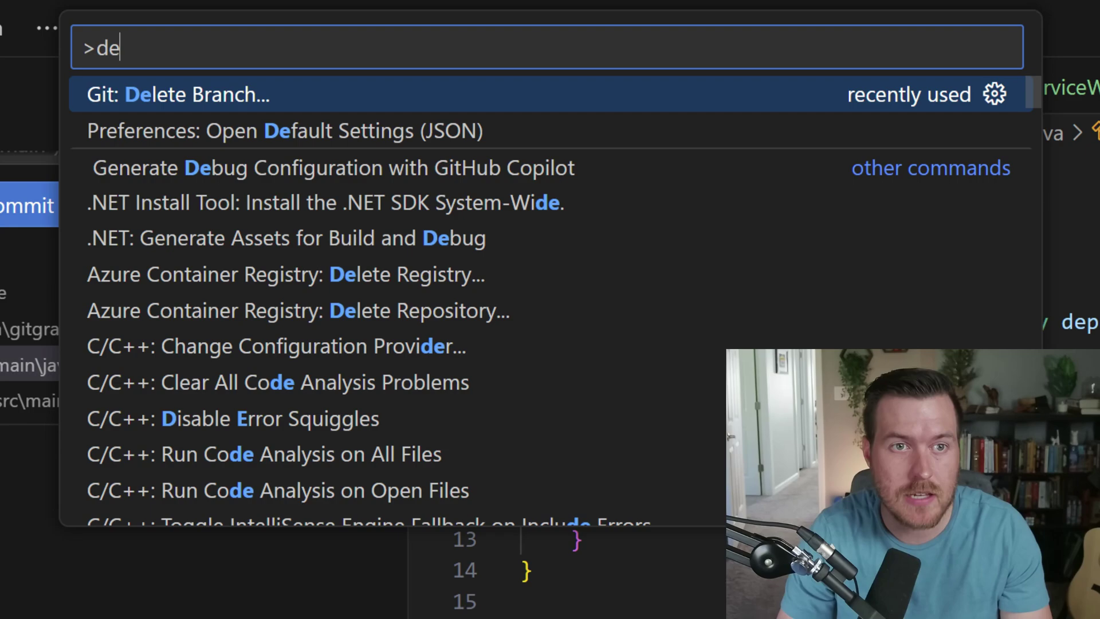
text(lete branch)
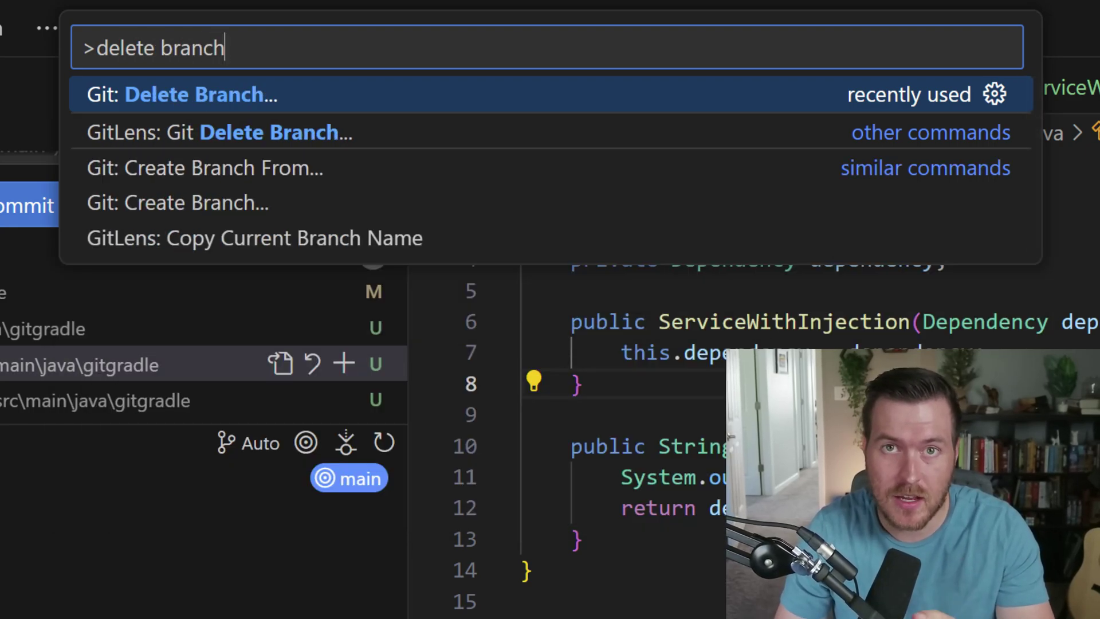
key(Return)
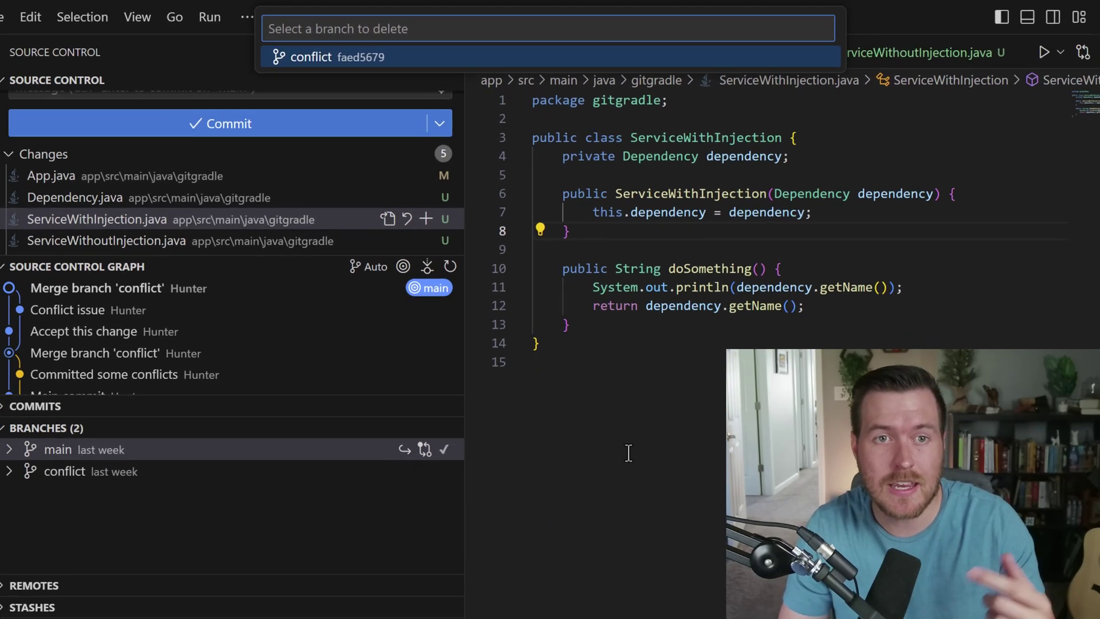
key(Escape)
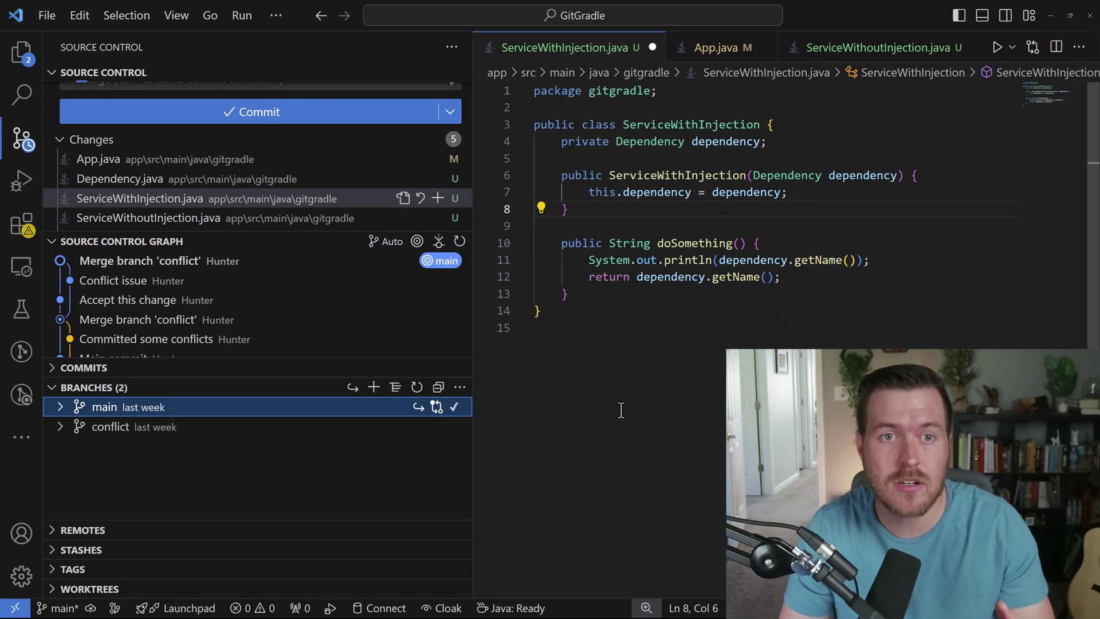